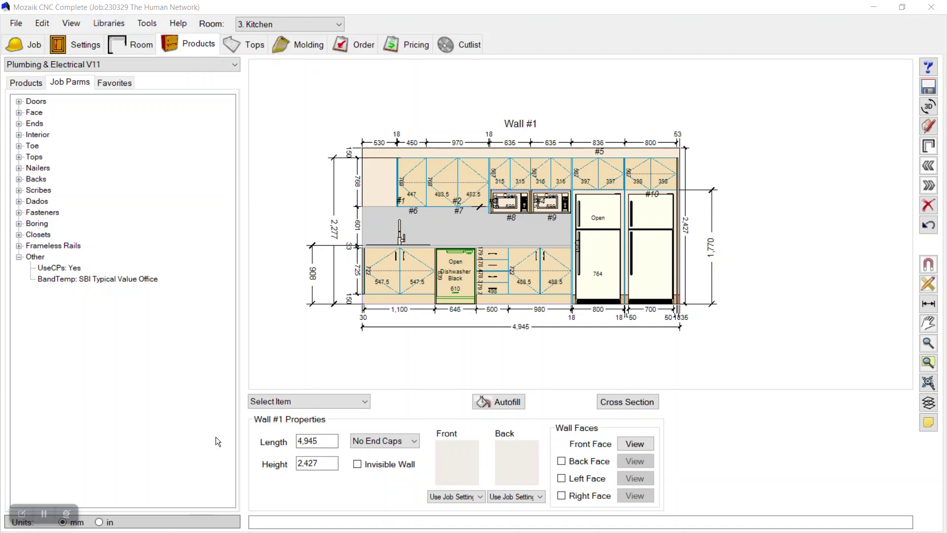
Open the Windows Start menu over the Kitchen Wall #1 elevation.
key("super")
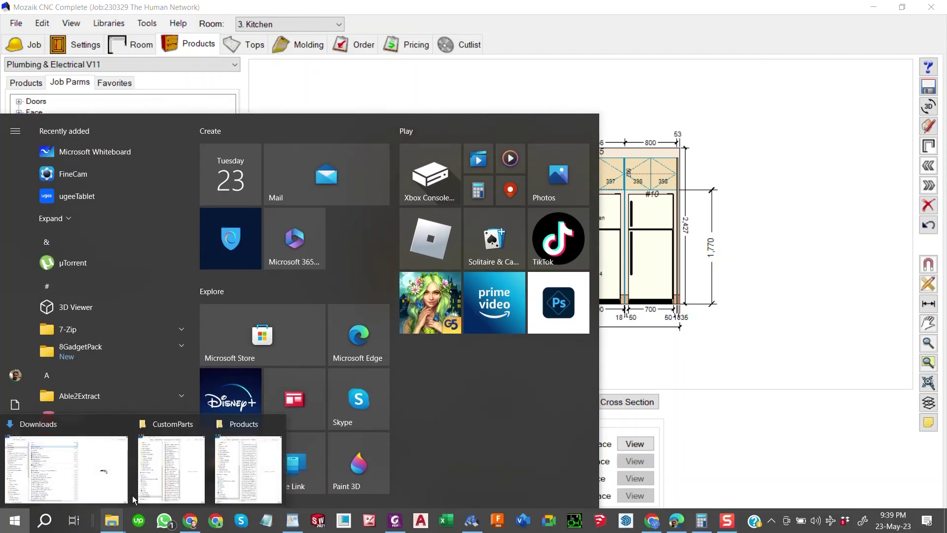
Open the Hardware Library from Libraries and list the existing pull names on the Pulls tab.
left_click(317, 79)
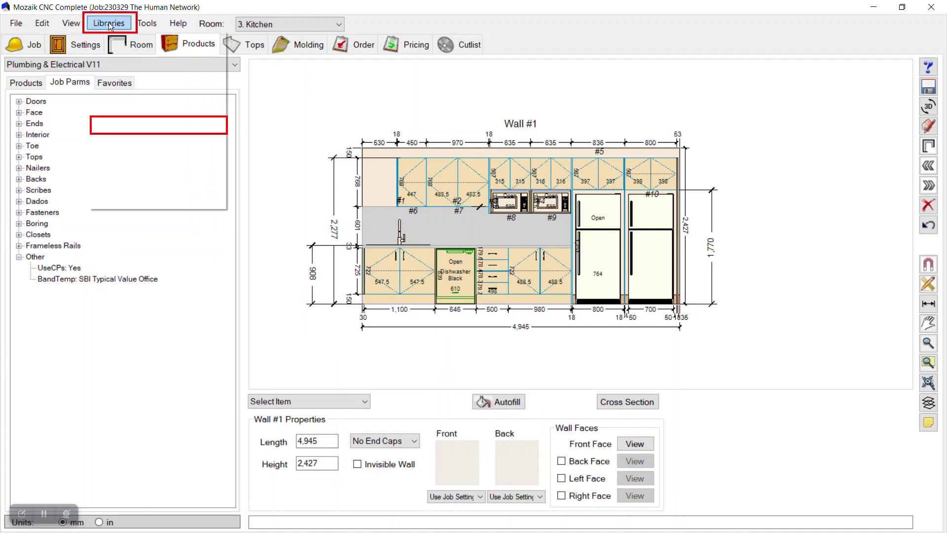
left_click(108, 25)
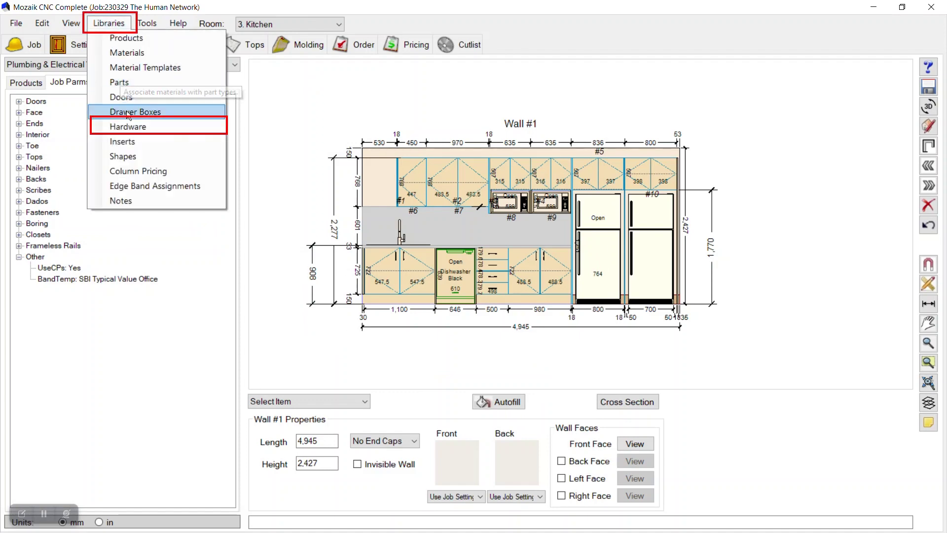
left_click(126, 129)
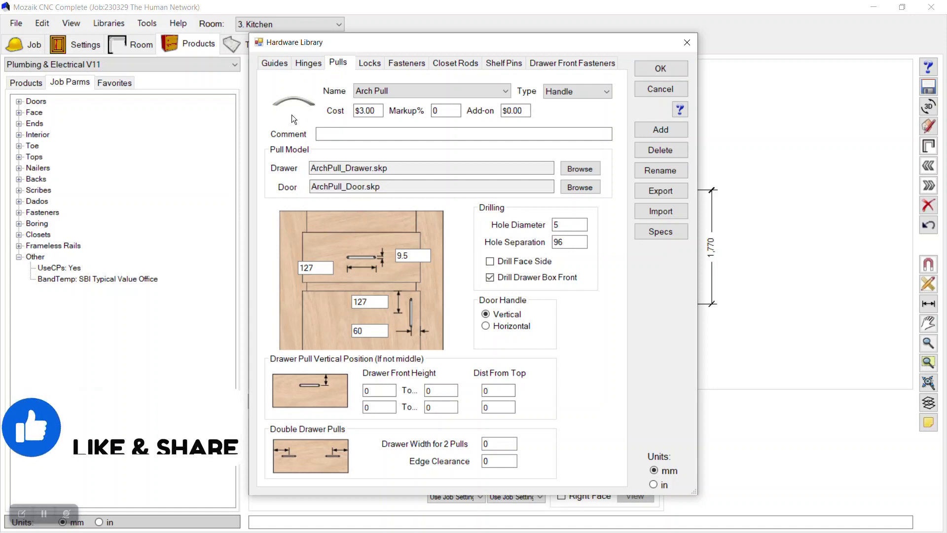
left_click(501, 93)
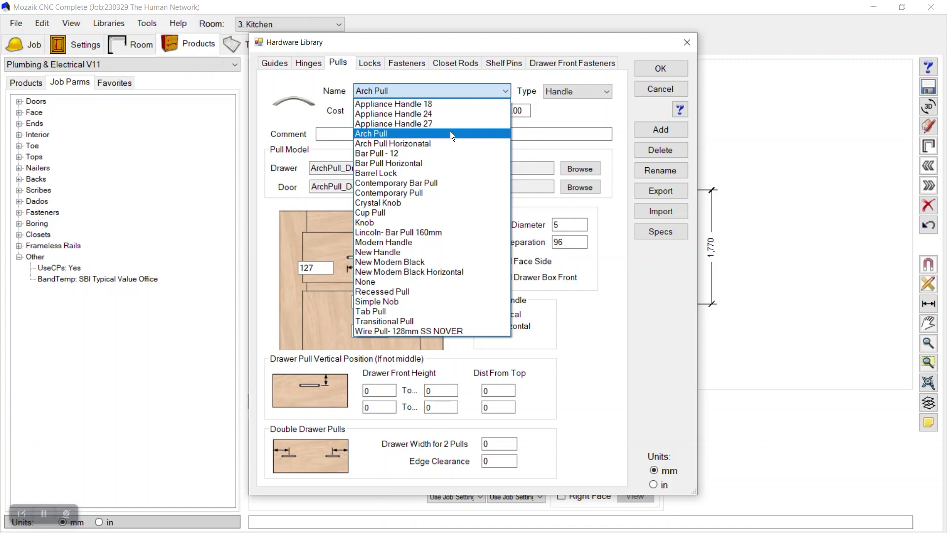
Add a new pull named 'Wire pull-96mm SS NOVER' without changing the current pull.
left_click(564, 114)
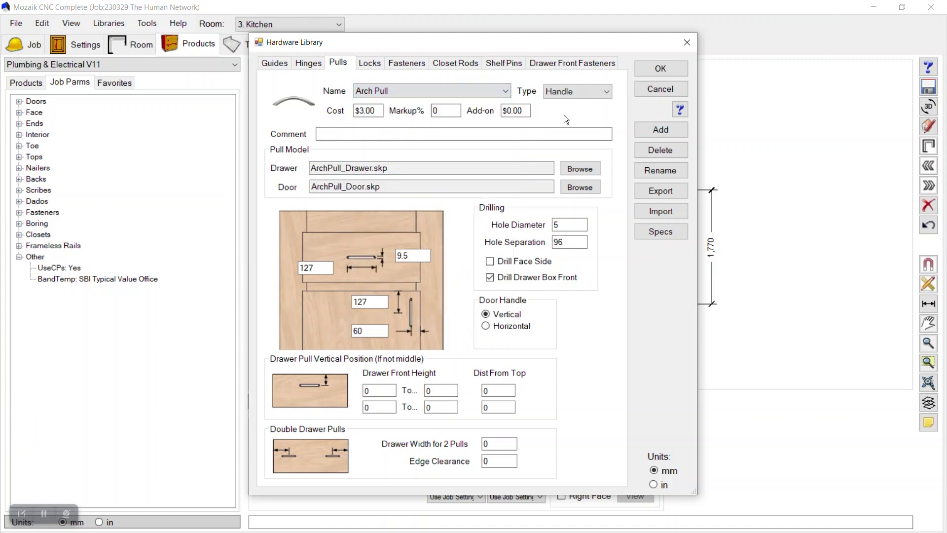
left_click(659, 129)
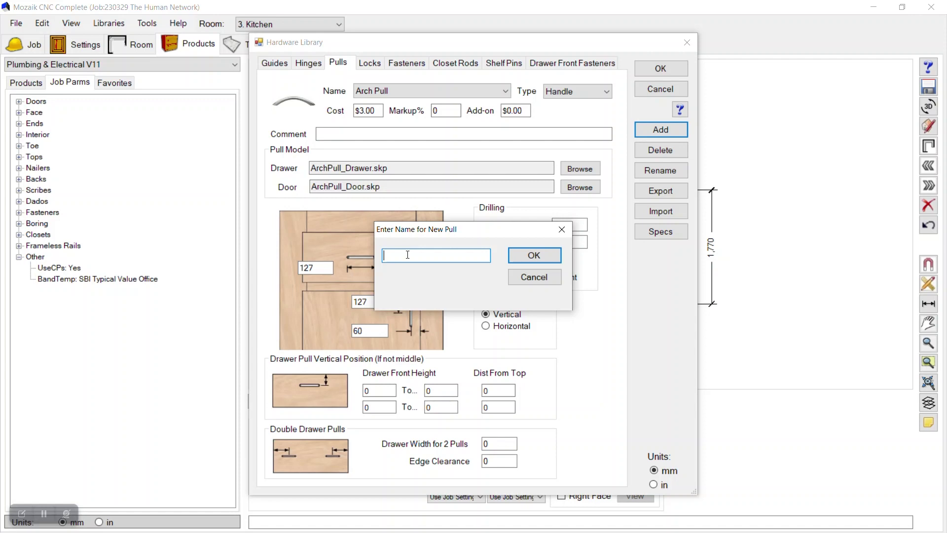
type("Wire pull-96mm SS NOVER")
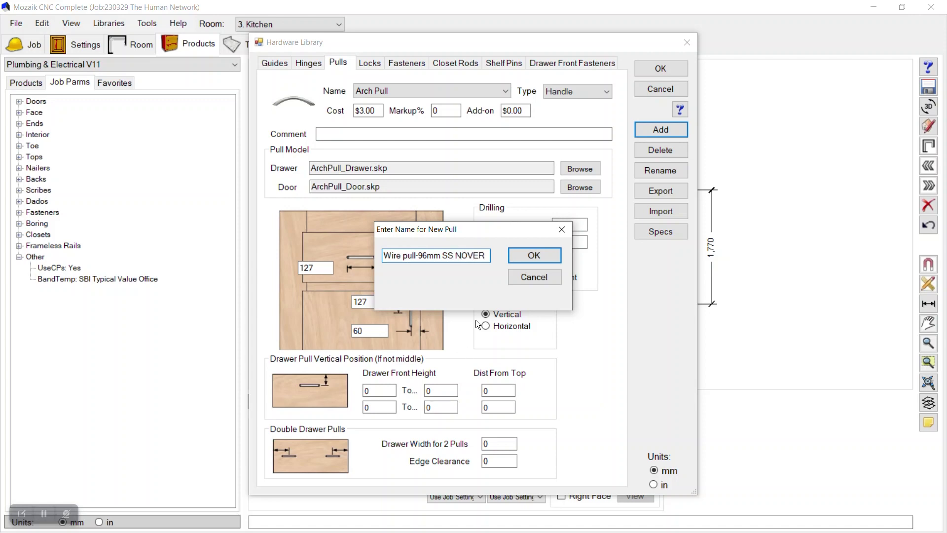
left_click(533, 257)
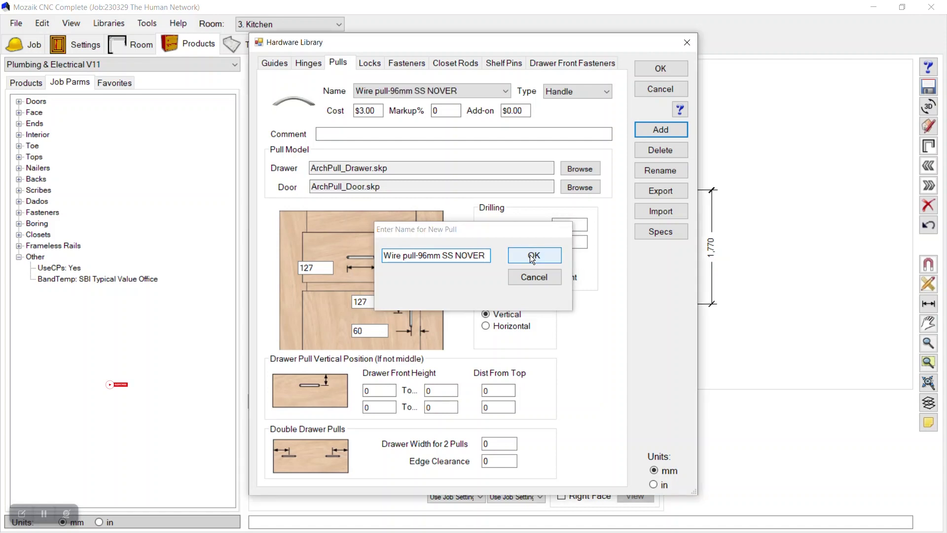
left_click(372, 111)
Set the wire pull's cost to 6.59 and browse for its drawer model file.
double_click(372, 111)
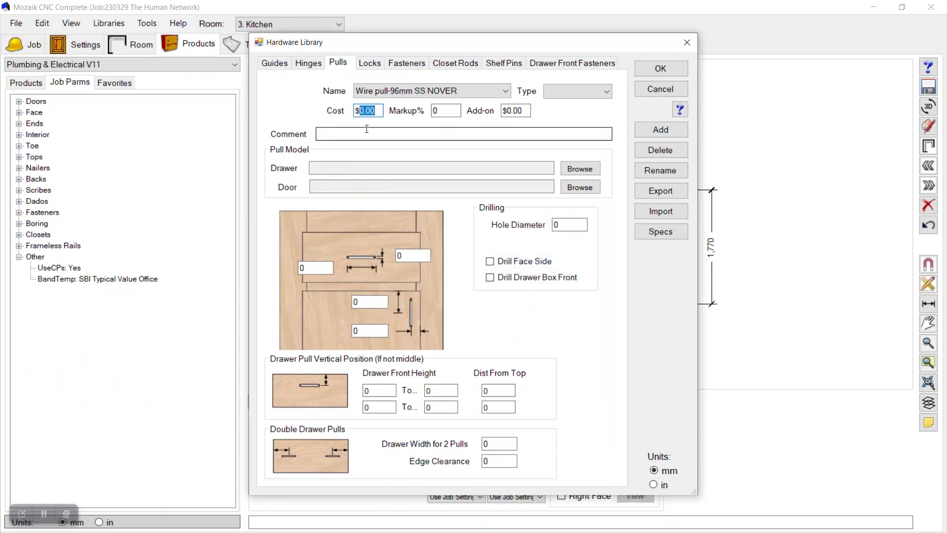
type("6.59")
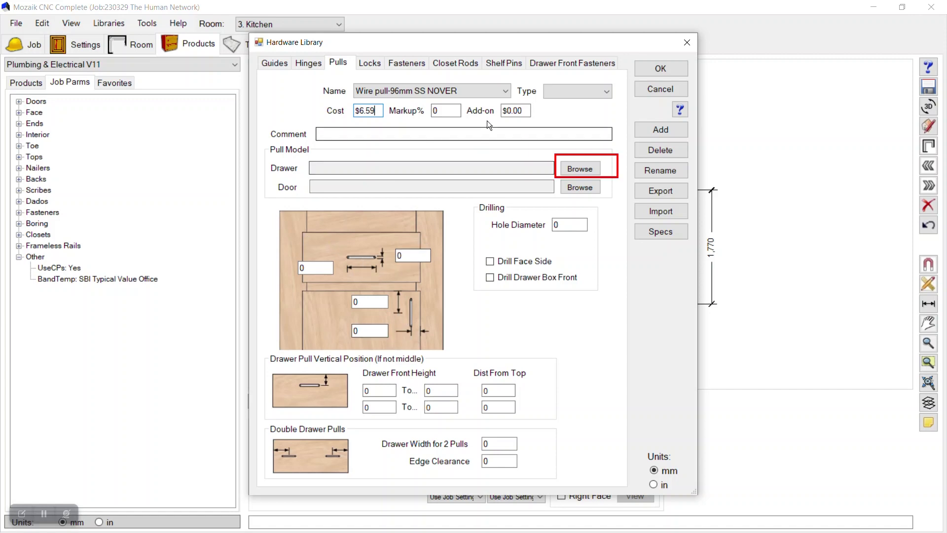
left_click(572, 170)
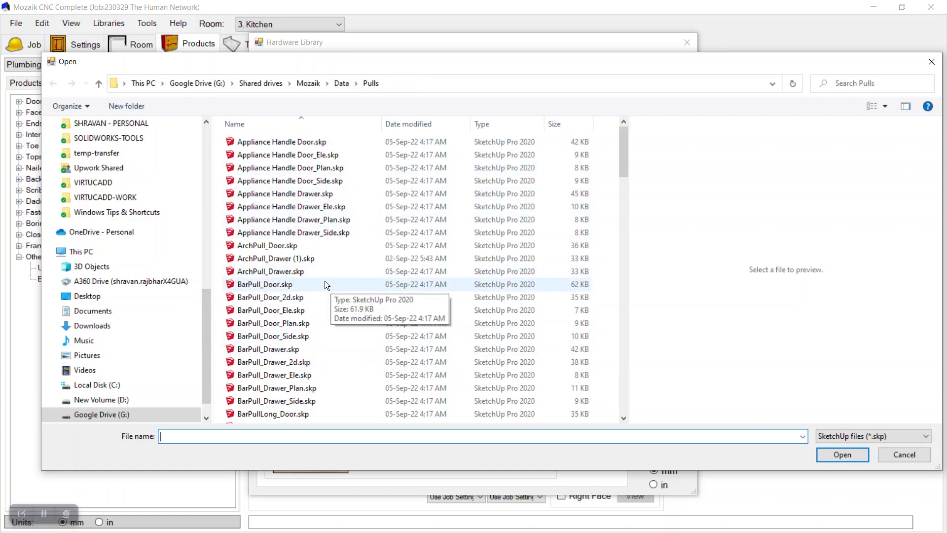
Load WirePull_Drawer.skp as the pull's drawer model.
left_click(308, 285)
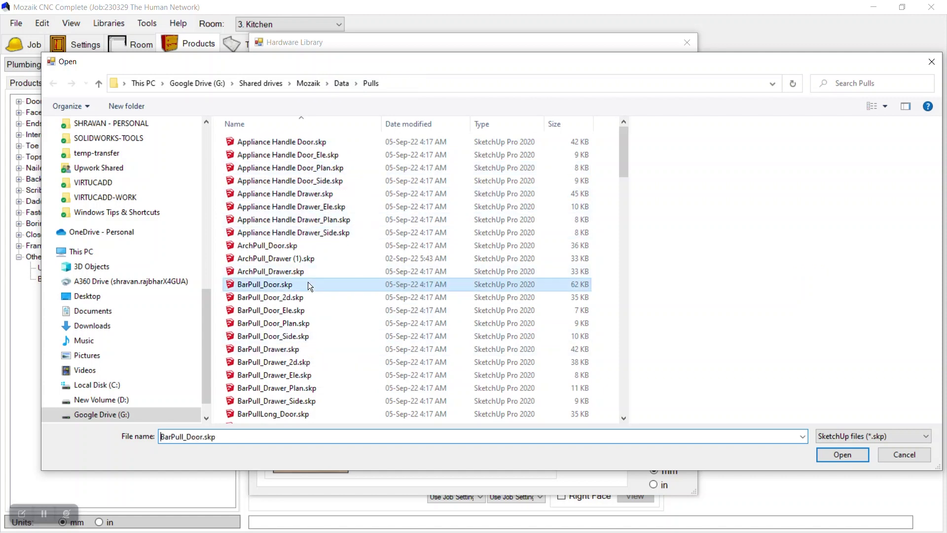
key("w")
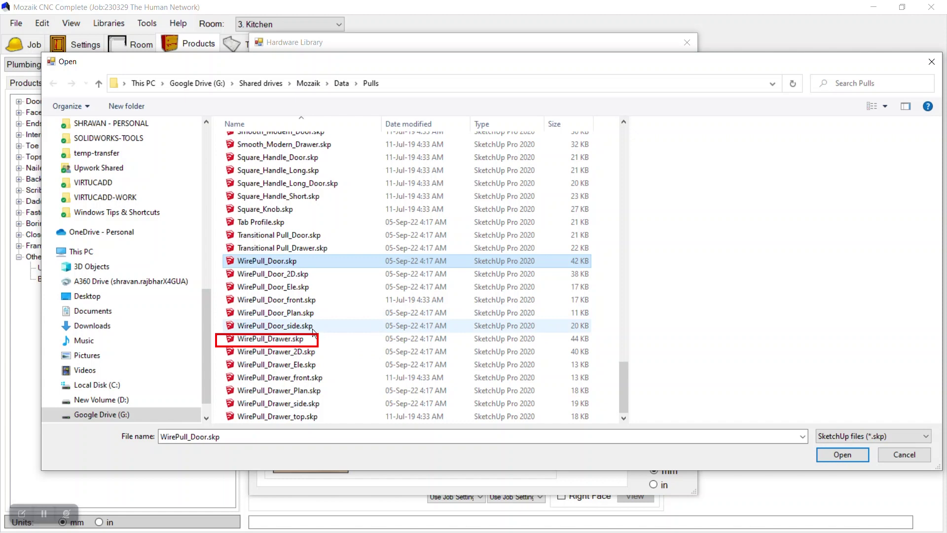
left_click(285, 343)
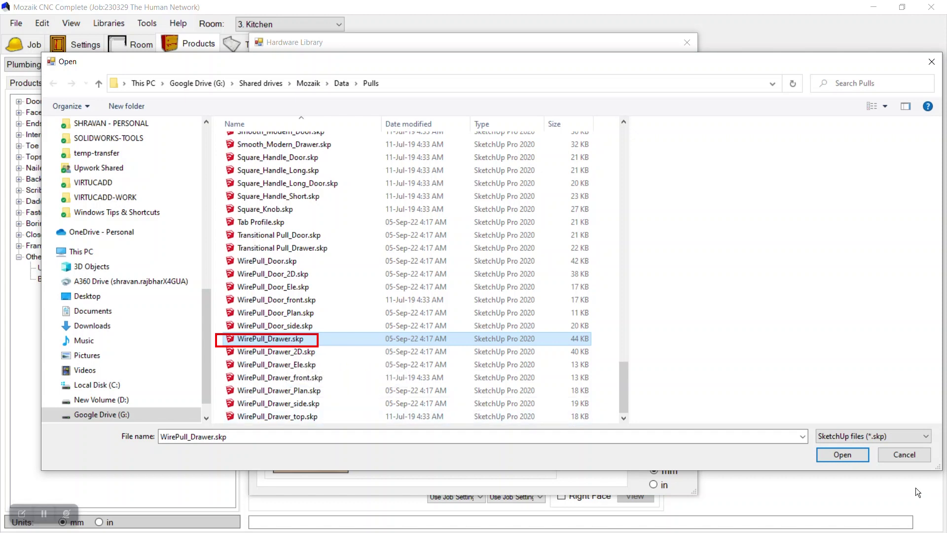
left_click(845, 454)
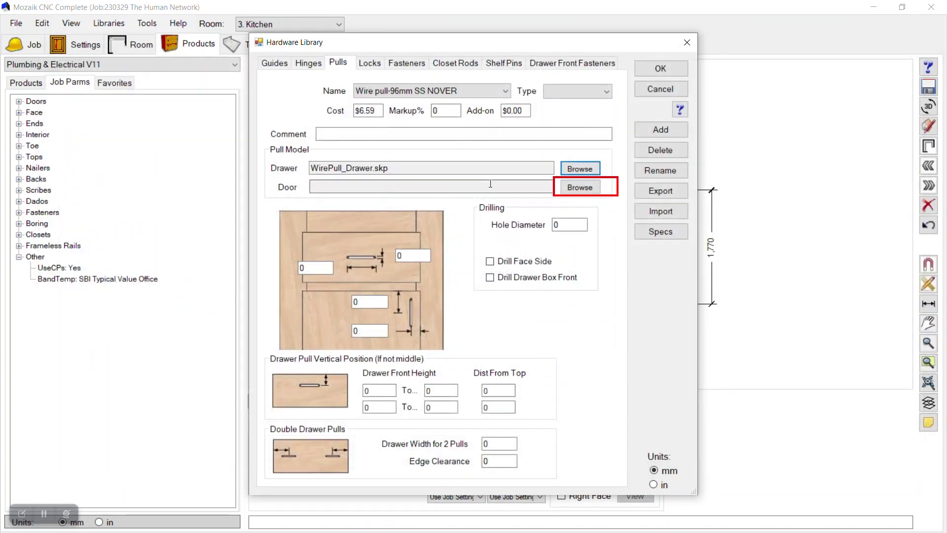
Load WirePull_Door.skp as the pull's door model.
left_click(577, 188)
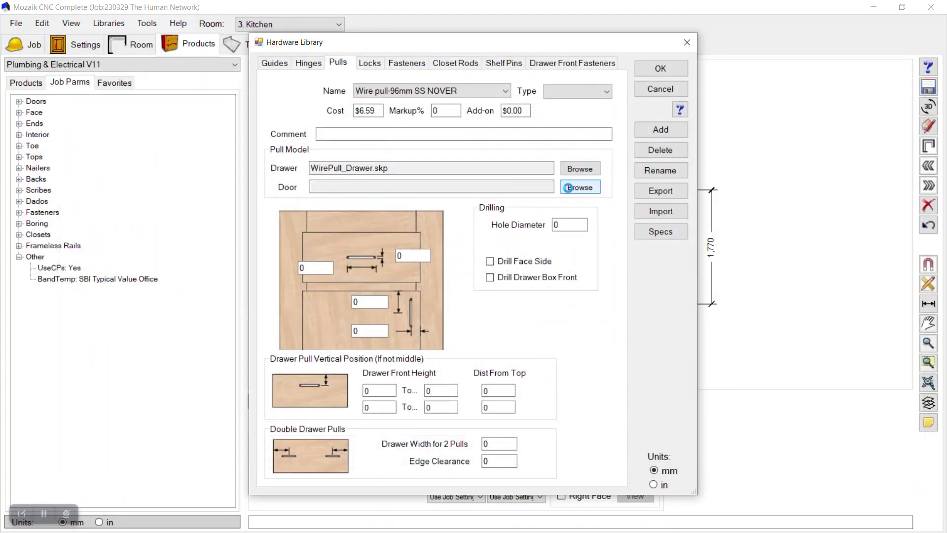
left_click(289, 321)
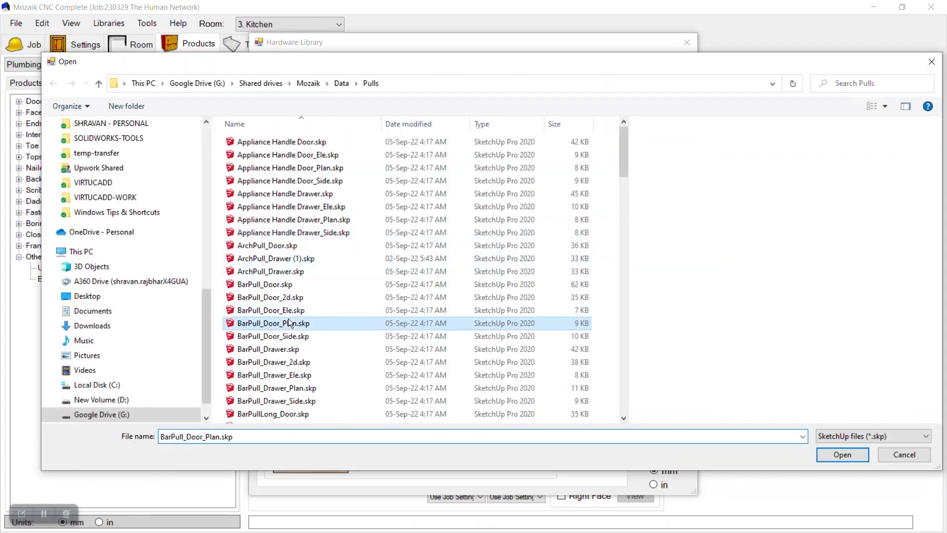
key("w")
key("Down")
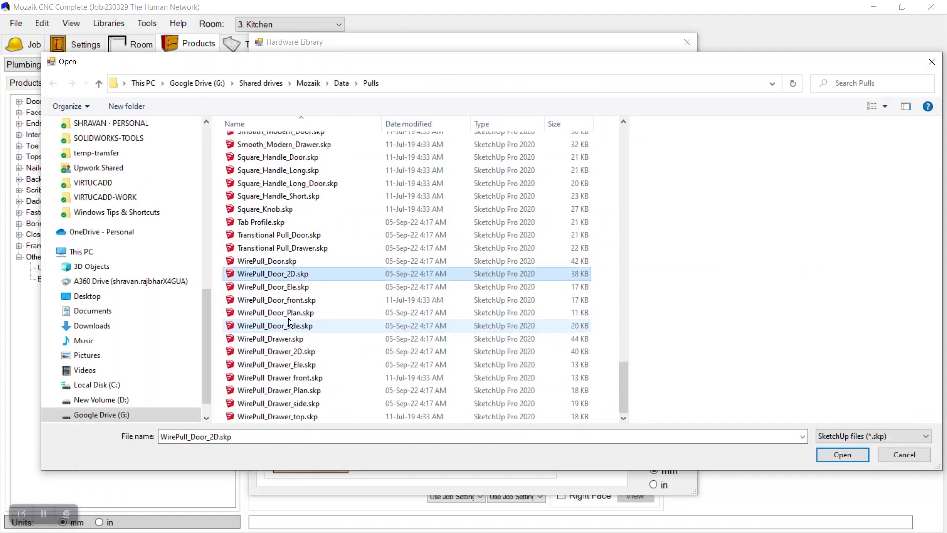
key("Down")
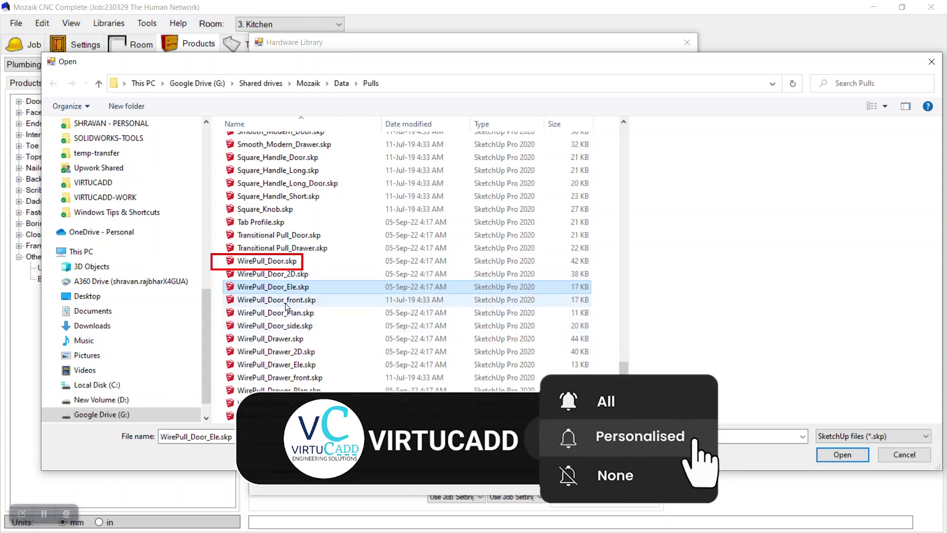
left_click(275, 264)
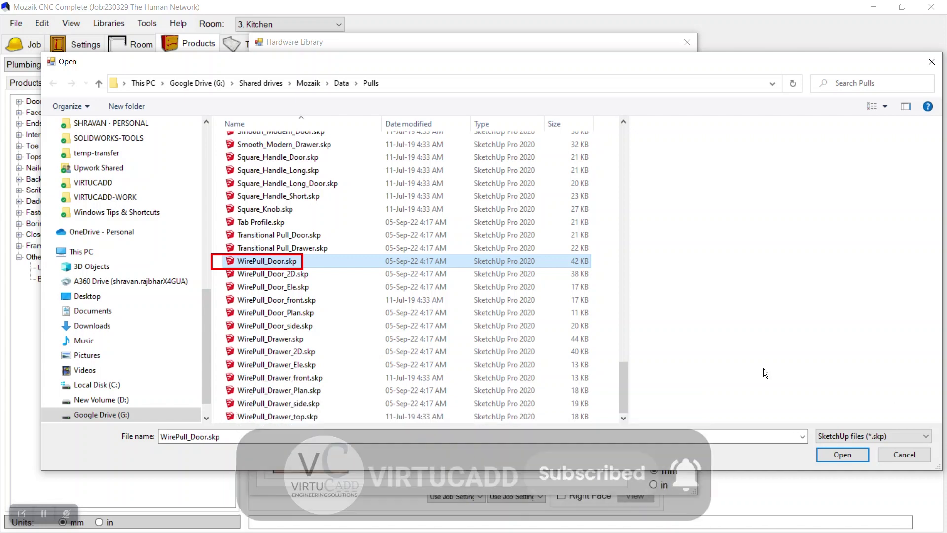
left_click(840, 455)
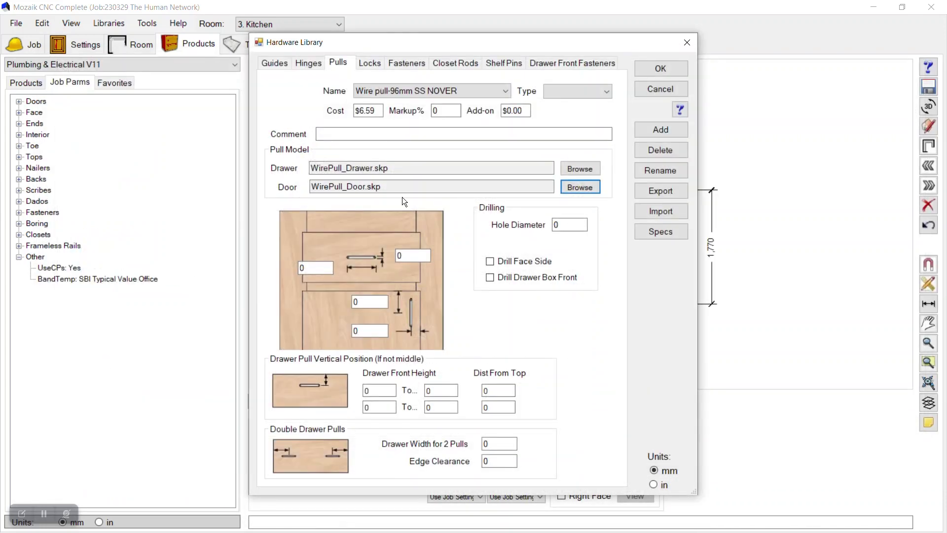
Set WirePull.jpg from the Pulls images folder as the pull's thumbnail picture.
left_click(300, 105)
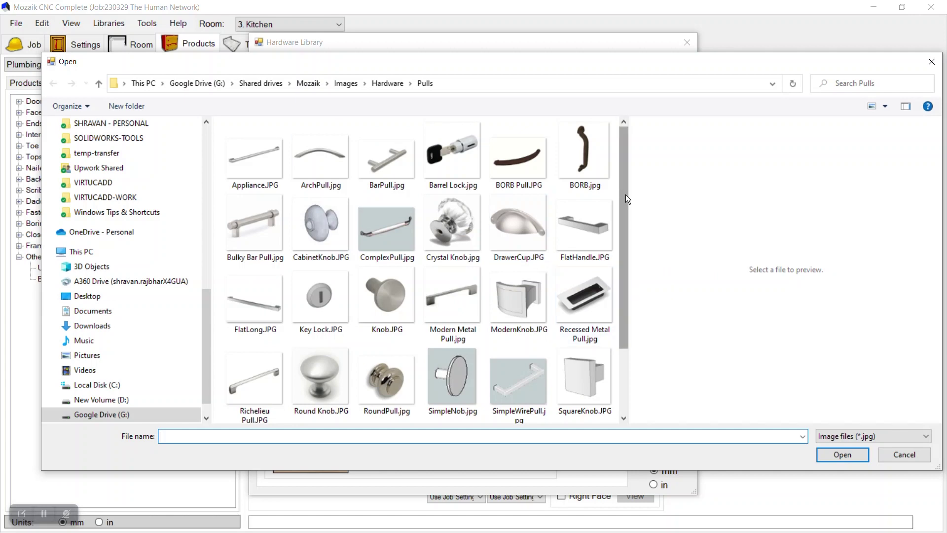
left_click_drag(625, 194, 627, 283)
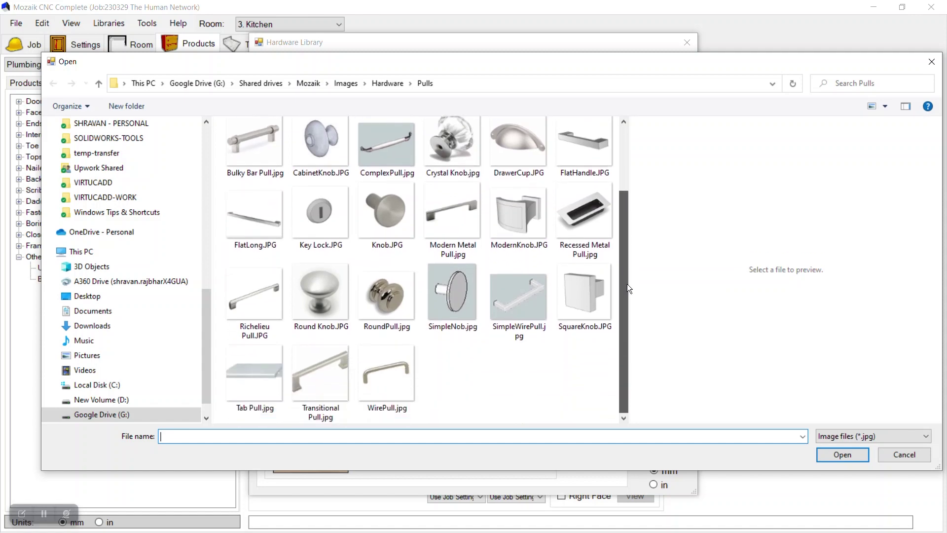
left_click(386, 373)
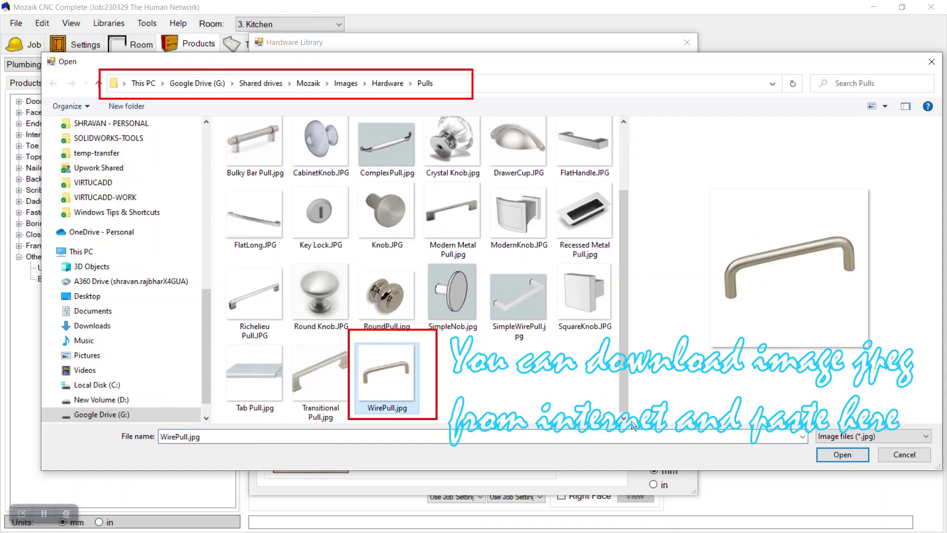
left_click(819, 454)
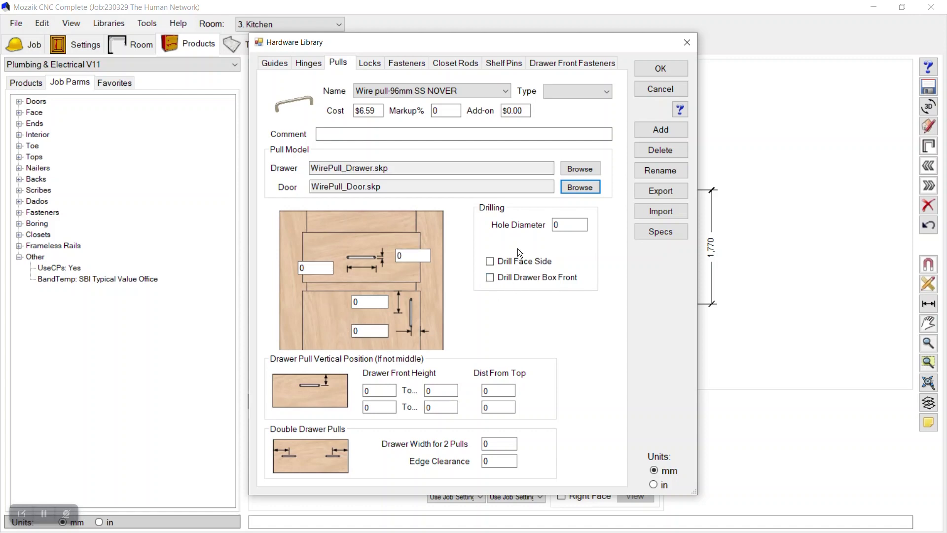
Enter a 5 mm hole diameter, drawer offsets 10 and 96, and door offset 101.6.
left_click(556, 225)
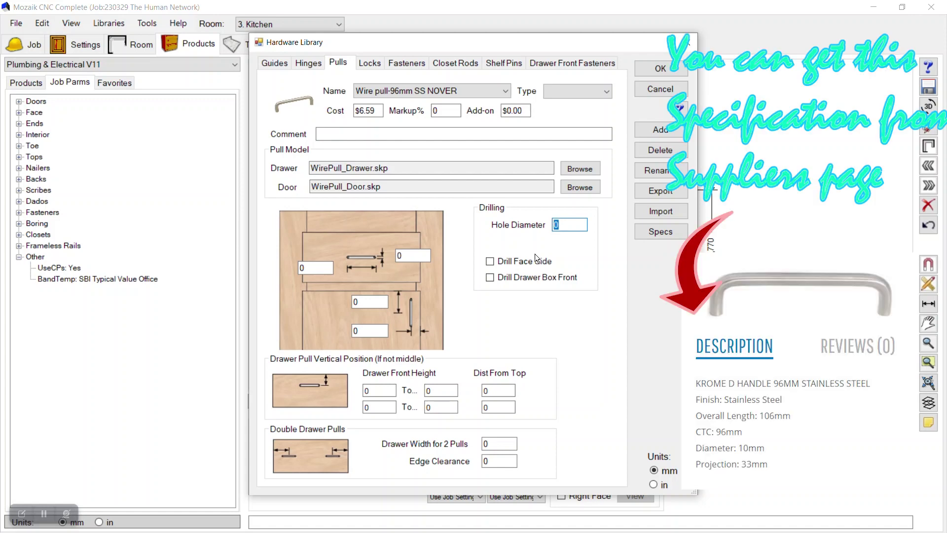
type("5")
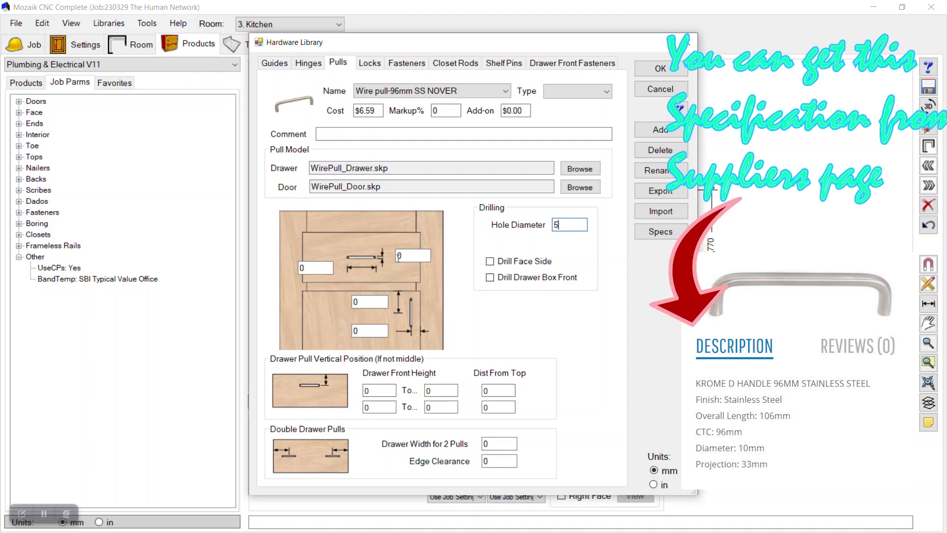
left_click(405, 257)
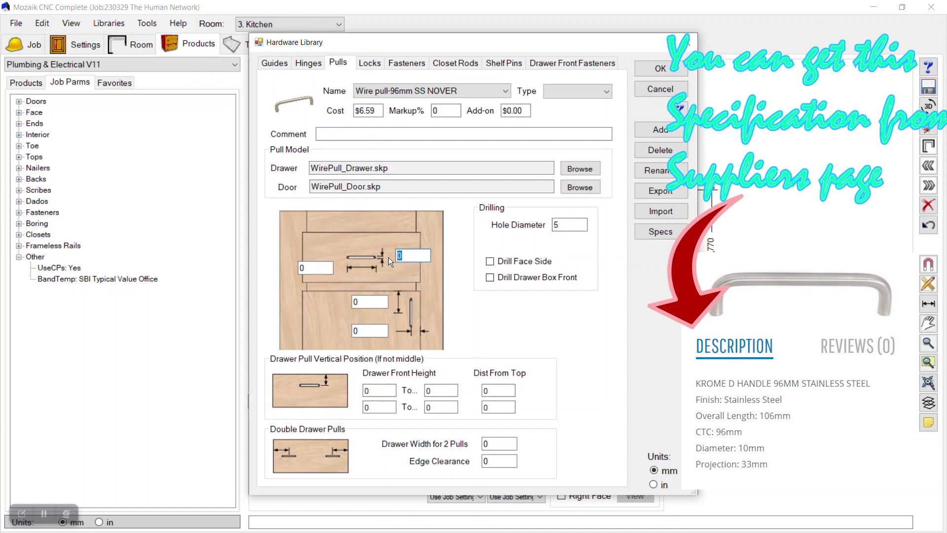
type("10")
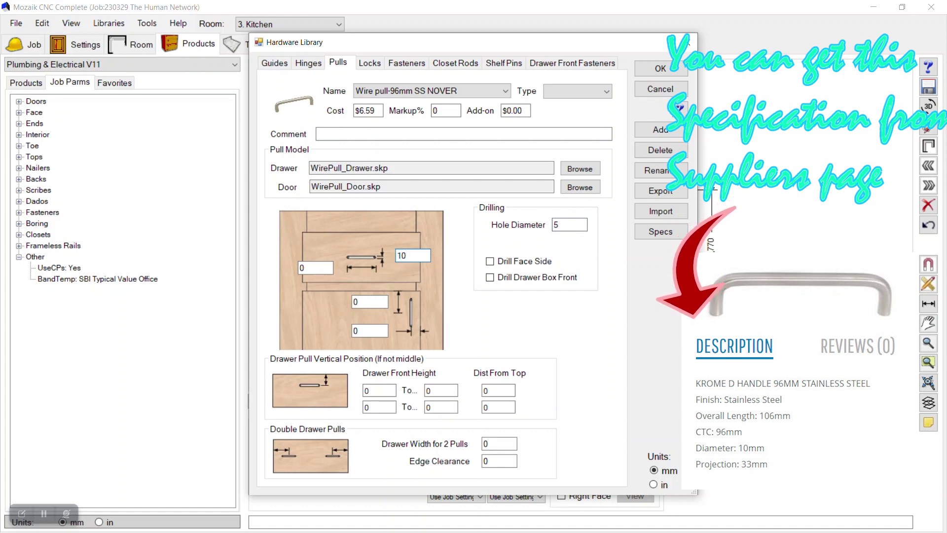
left_click(317, 270)
left_click_drag(317, 271, 295, 275)
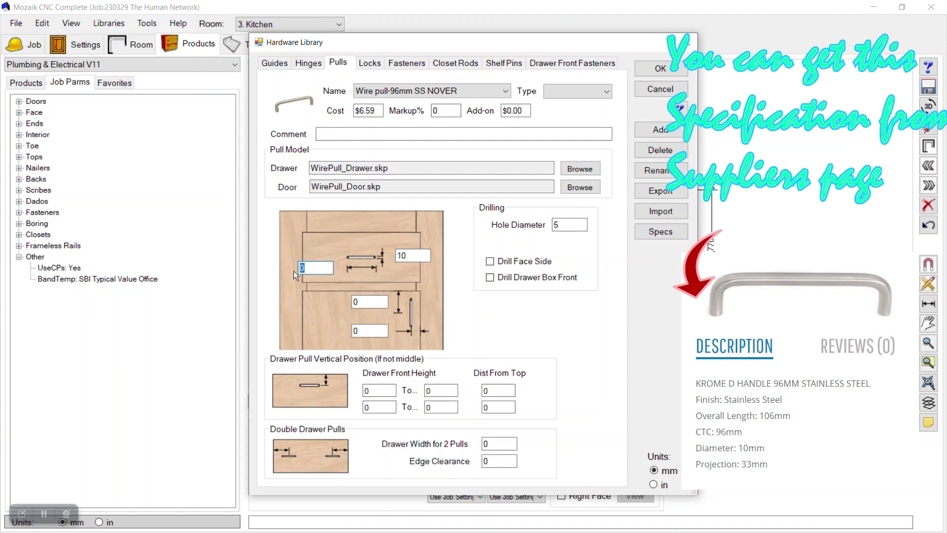
type("1")
key("BackSpace")
type("96")
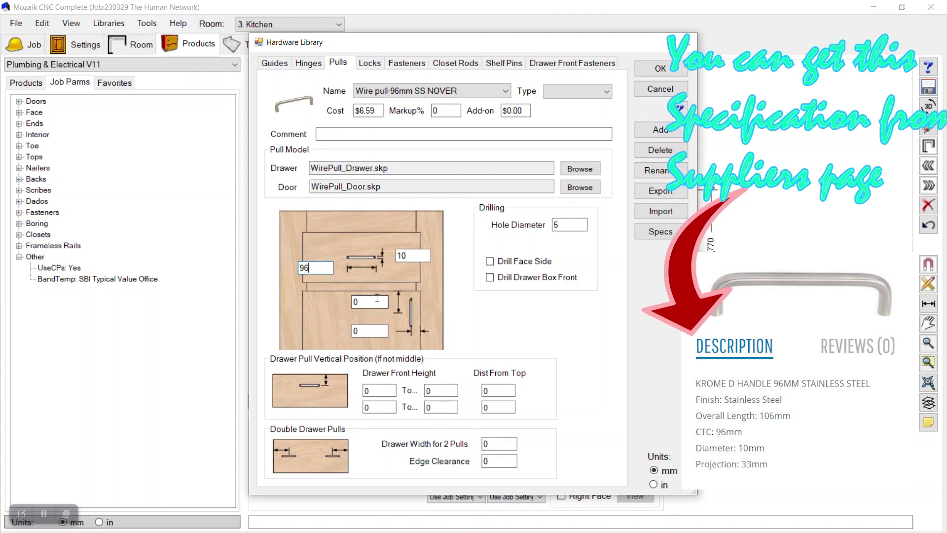
double_click(370, 301)
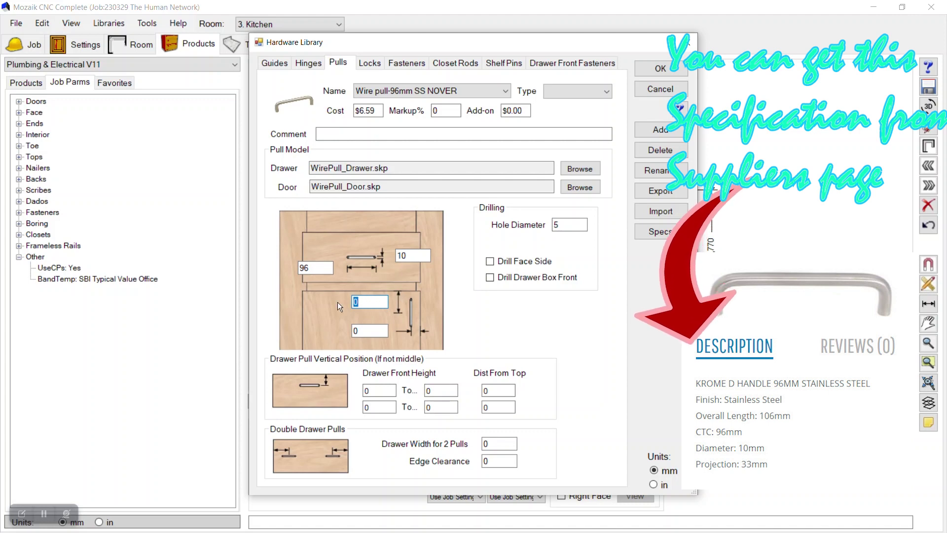
type("101")
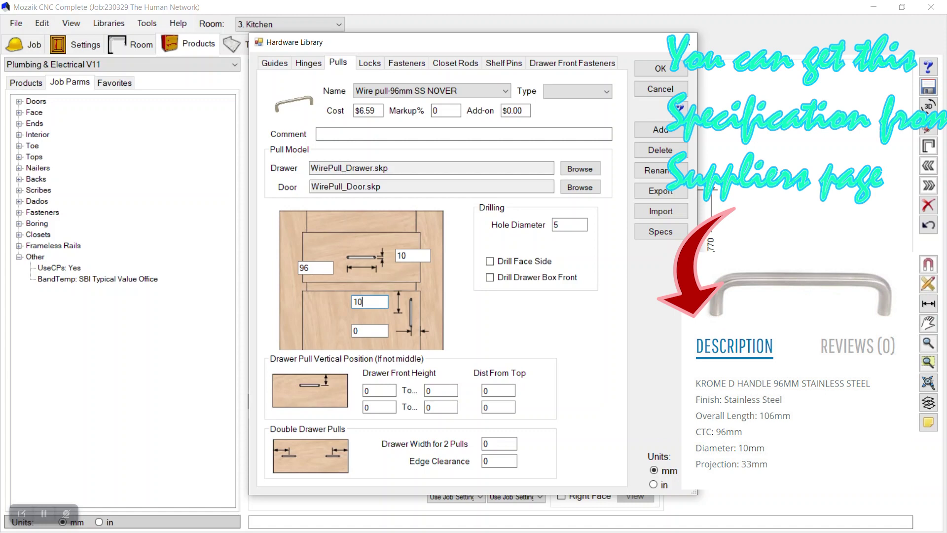
type(".6")
key("Tab")
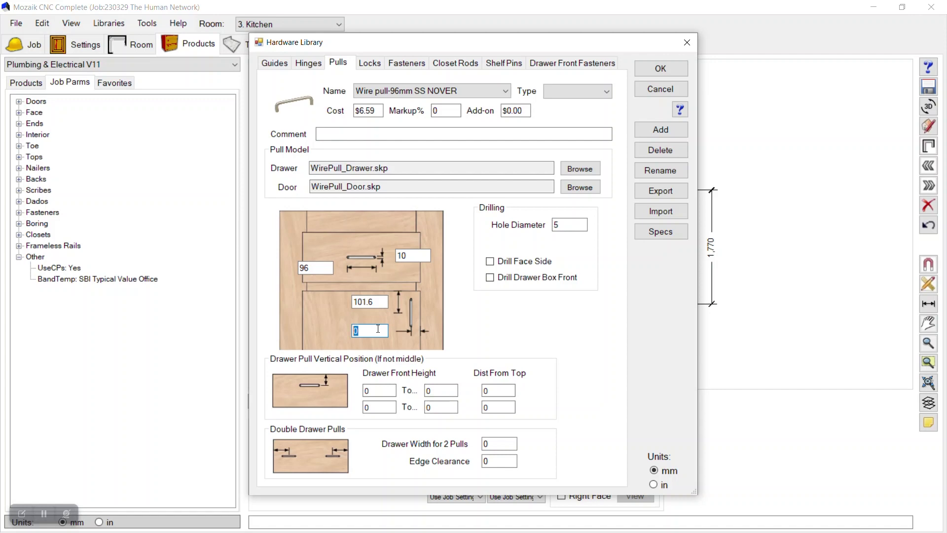
Enter 28.6 as the door pull's bottom side offset.
type("28.6")
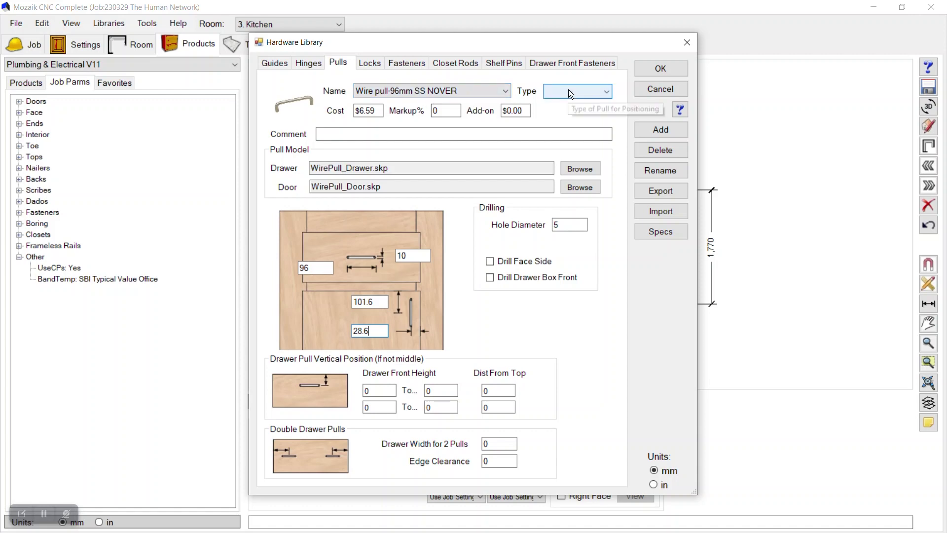
Change the pull type to Handle and select the Hole Separation value.
left_click(607, 91)
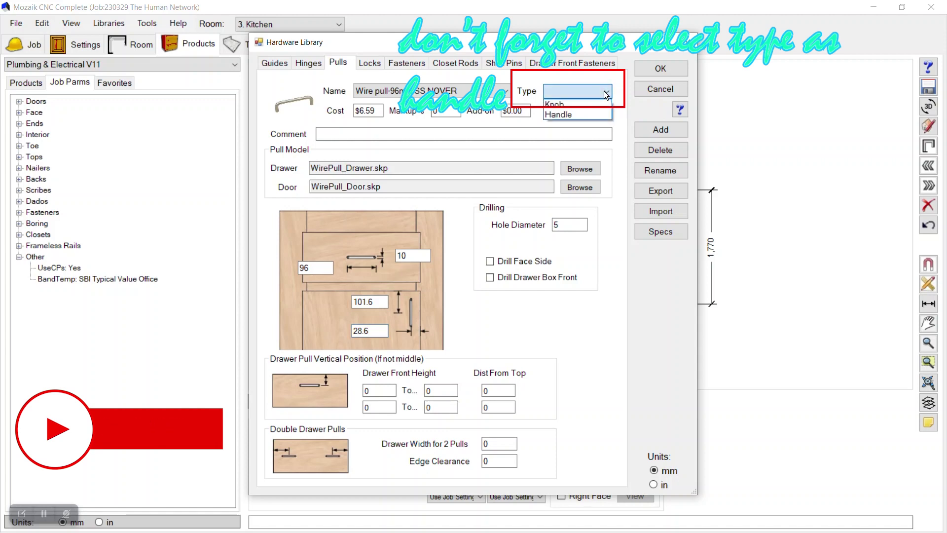
left_click(561, 114)
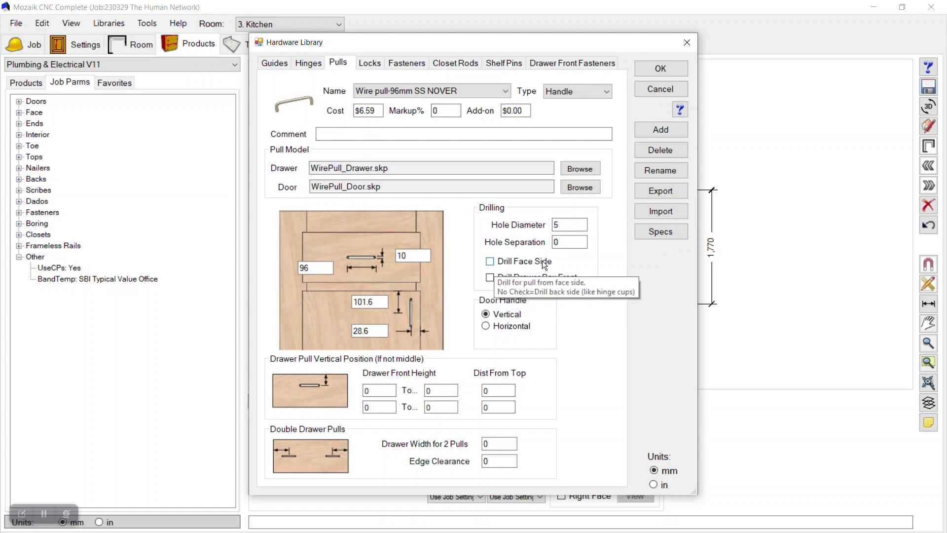
left_click_drag(565, 245, 534, 243)
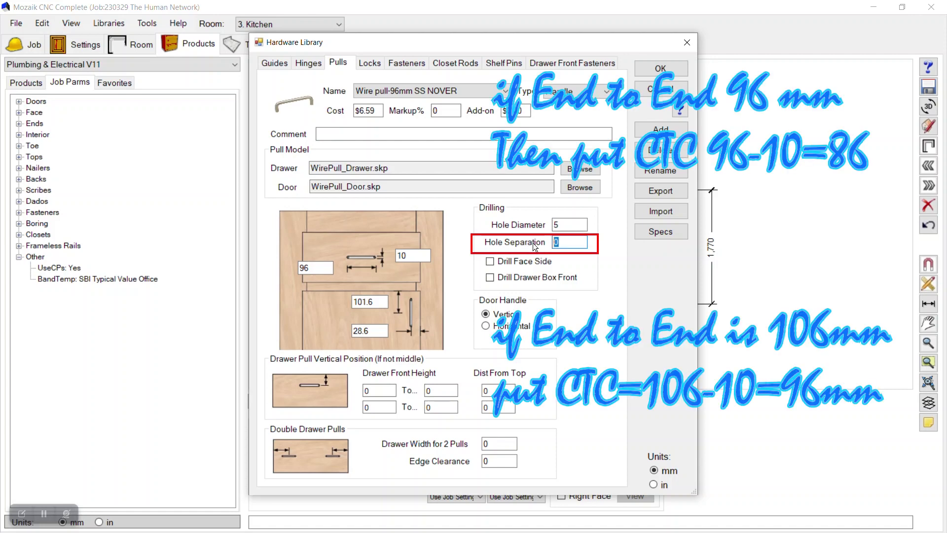
Enter an 86 mm hole separation and close the Hardware Library with OK.
type("86")
left_click(567, 223)
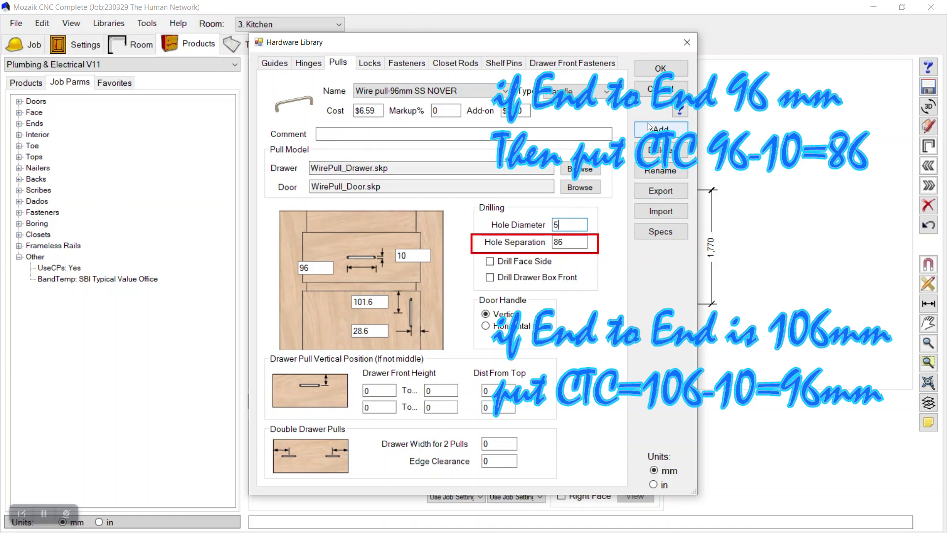
left_click(643, 68)
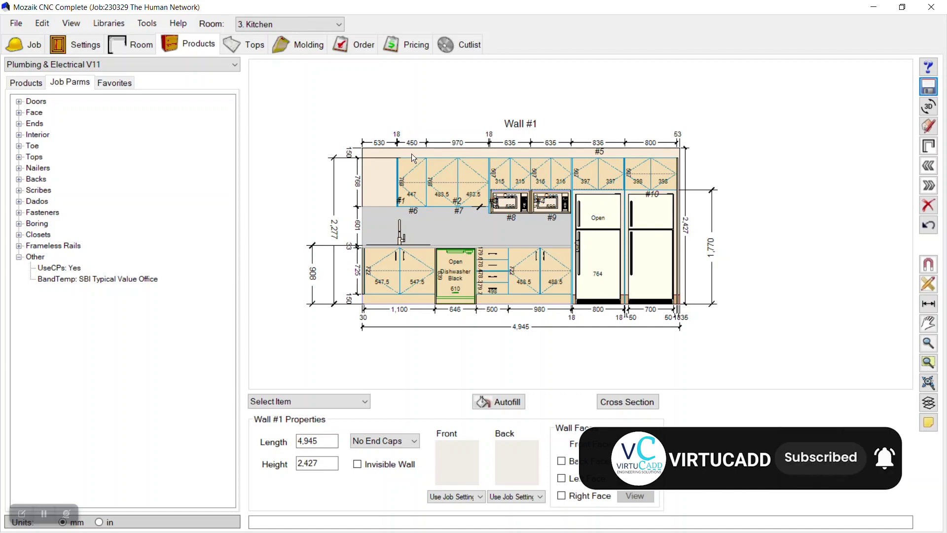
Zoom into the Wall #1 elevation and open Wall Cabinet 1 Door #6 in the Product Editor.
scroll(413, 174, "up", 1)
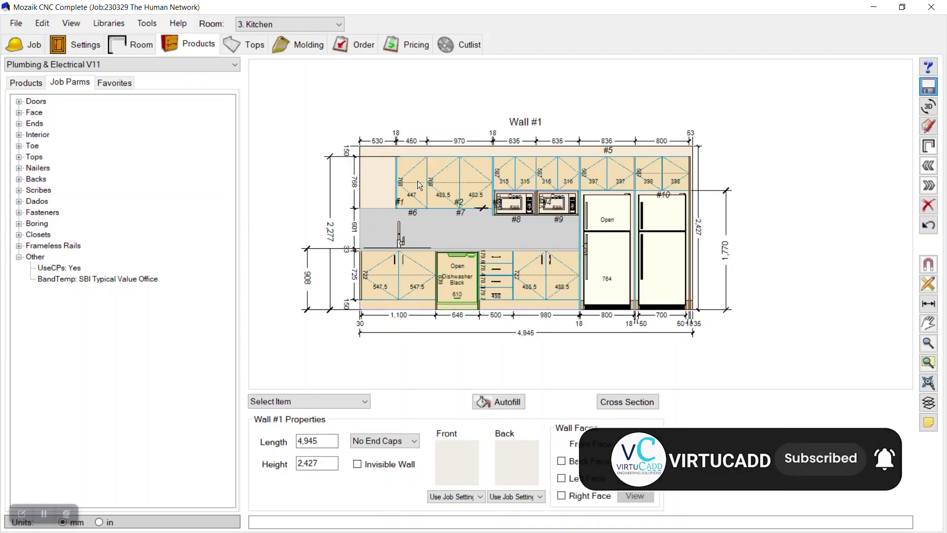
left_click(413, 174)
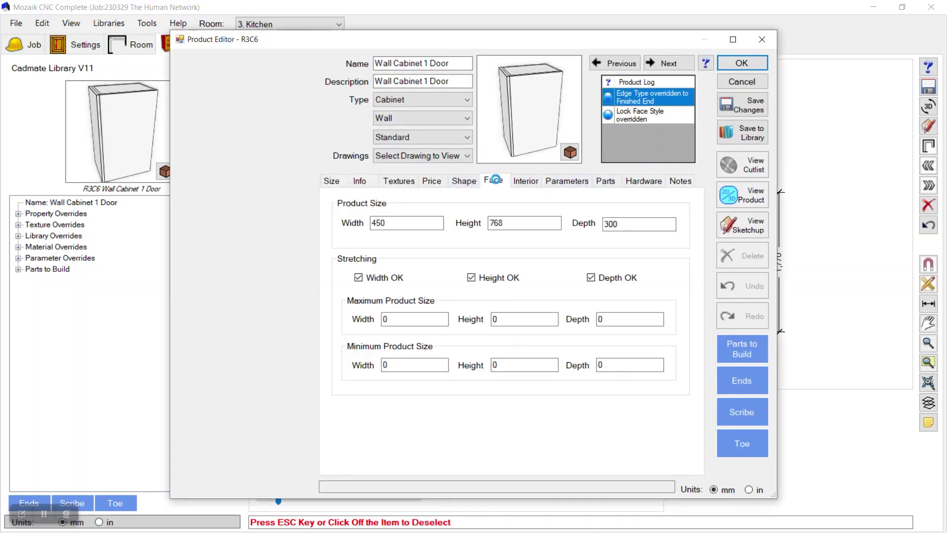
Override cabinet #6's door pull to Wire pull-96mm SS NOVER and save the changes.
left_click(493, 181)
left_click(496, 273)
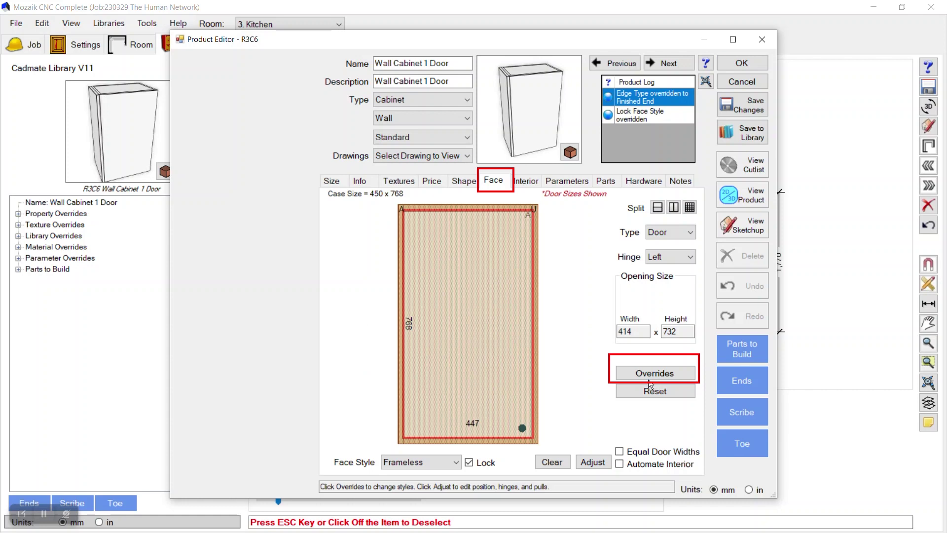
left_click(643, 374)
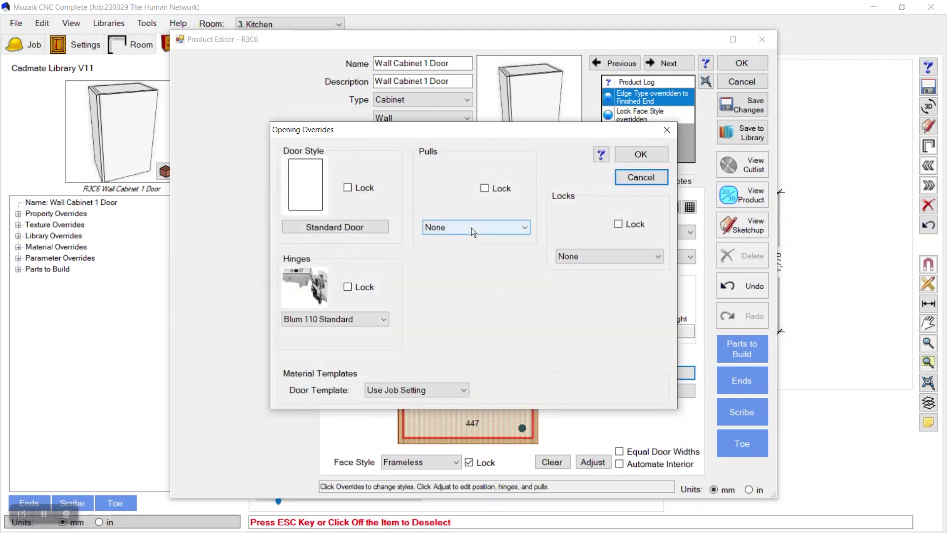
left_click(471, 227)
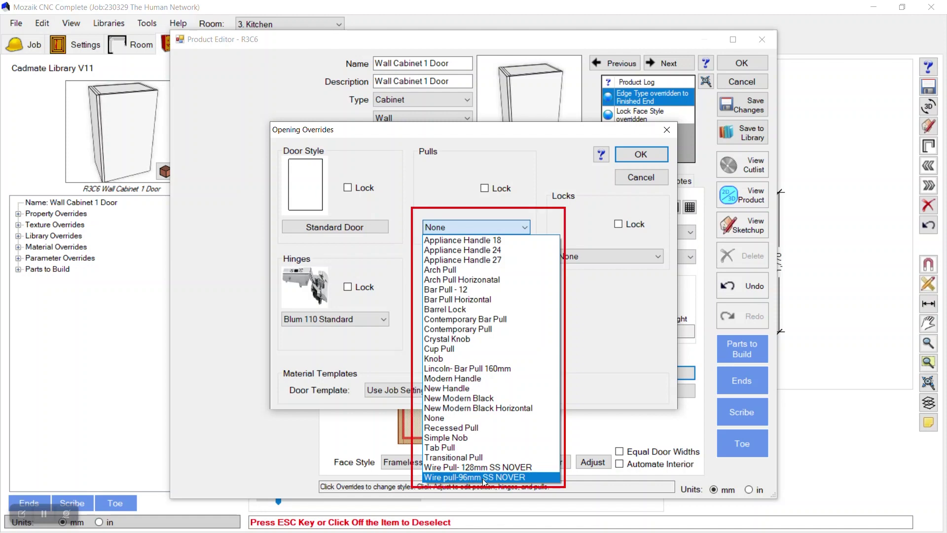
left_click(525, 477)
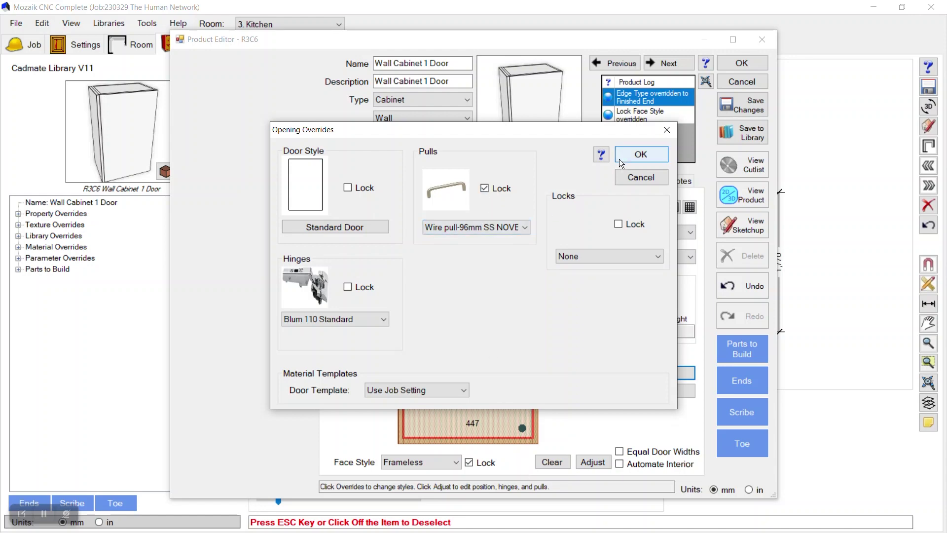
left_click(641, 155)
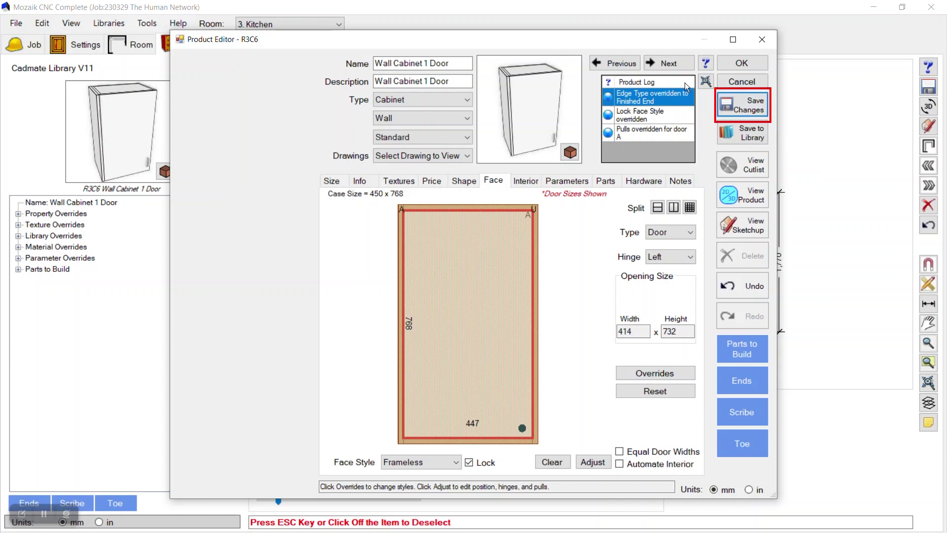
left_click_drag(536, 128, 520, 108)
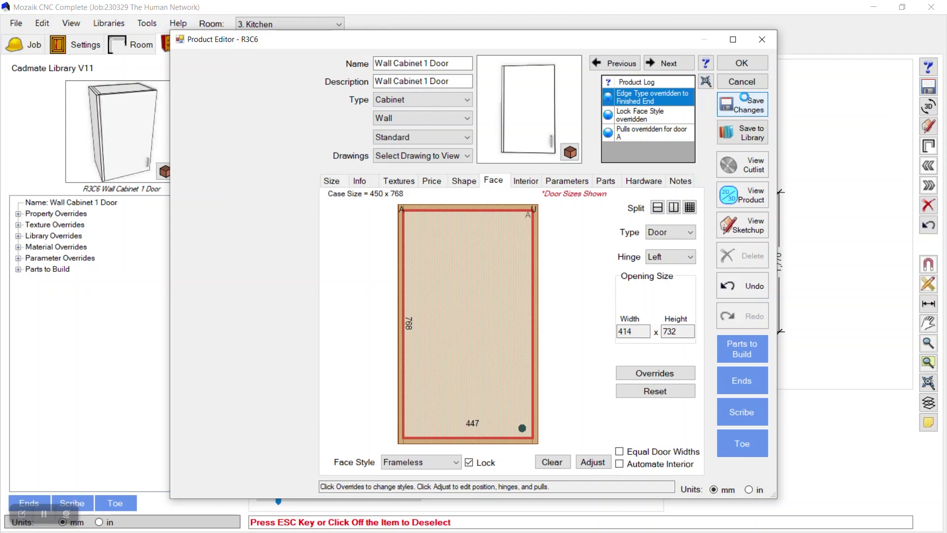
left_click(731, 67)
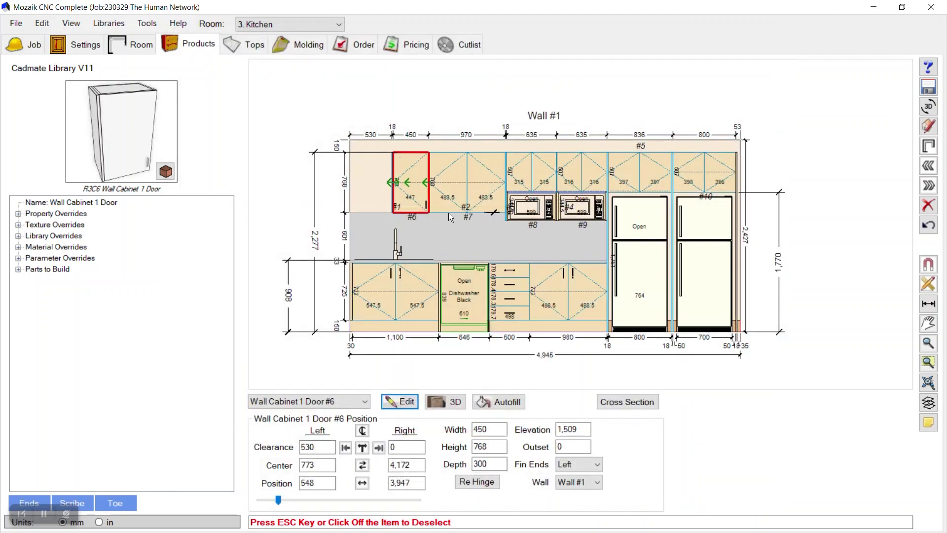
Open Wall Cabinet 2 Doors #7 in the Product Editor and select its door pair on the Face tab.
left_click(472, 193)
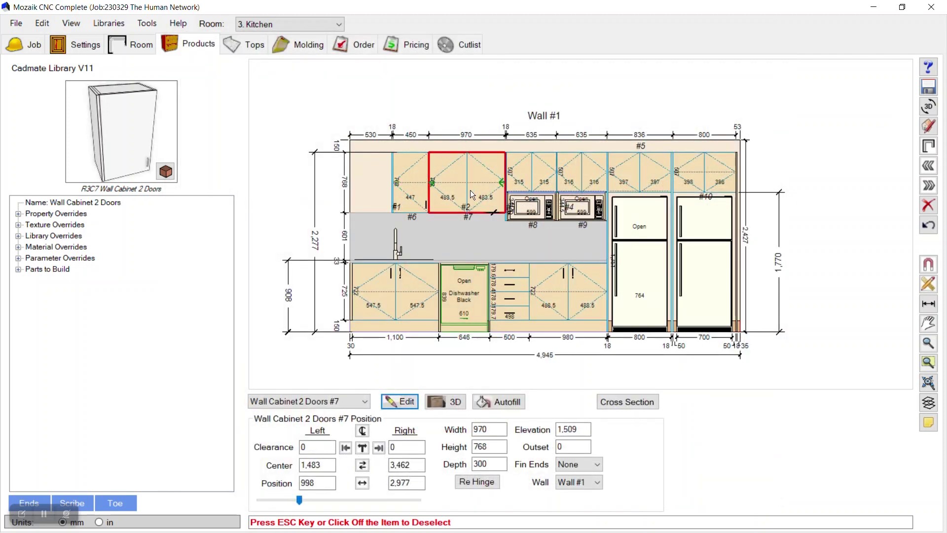
left_click(402, 406)
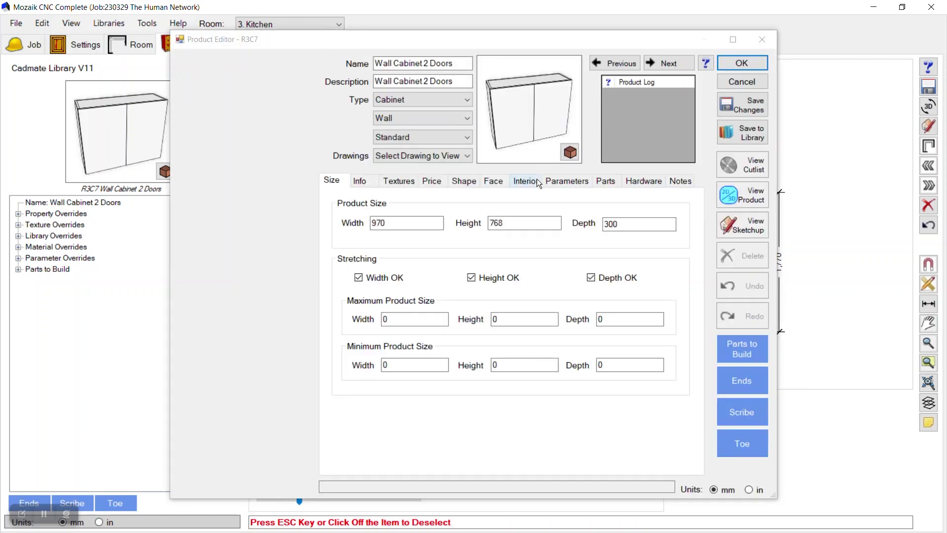
left_click(495, 181)
left_click(492, 279)
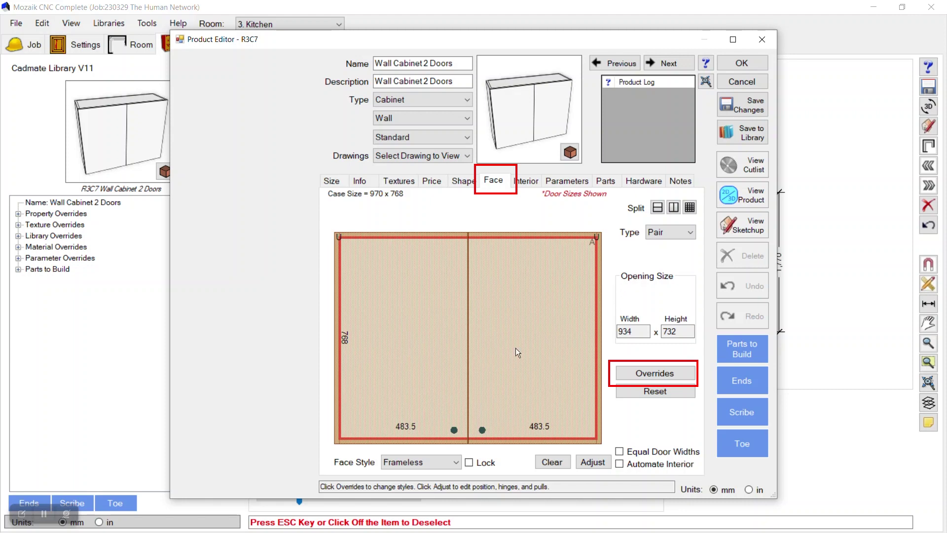
Override the door pair's pulls to Wire pull-96mm SS NOVER and save the changes.
left_click(656, 374)
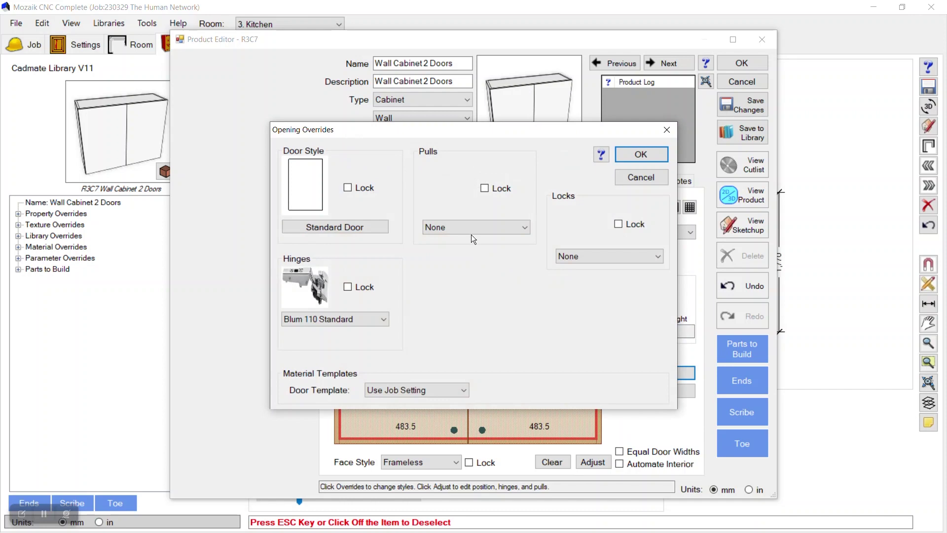
left_click(472, 229)
left_click(488, 475)
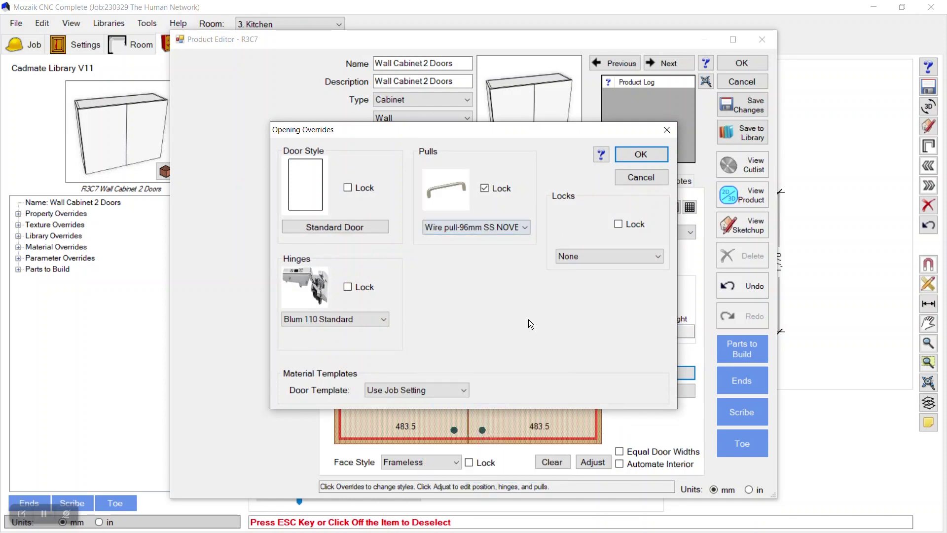
left_click(636, 155)
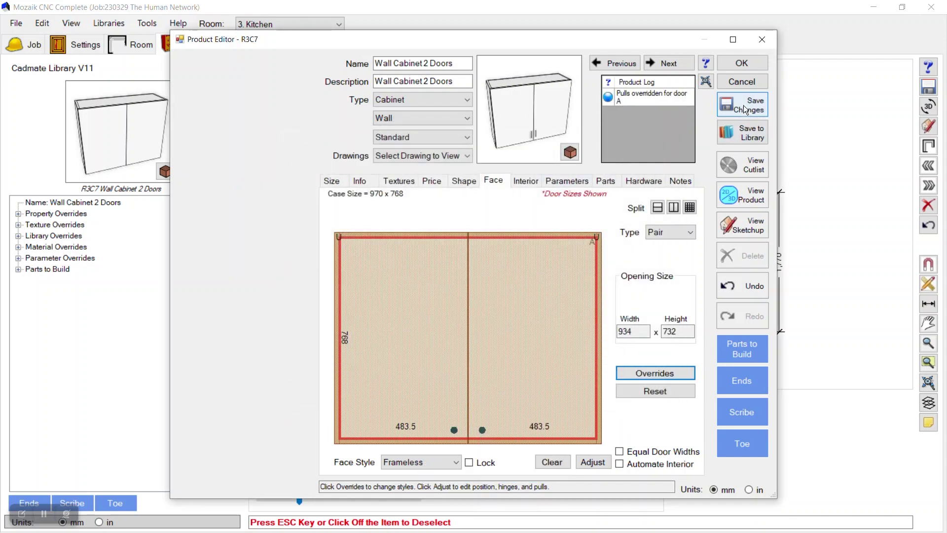
left_click(735, 61)
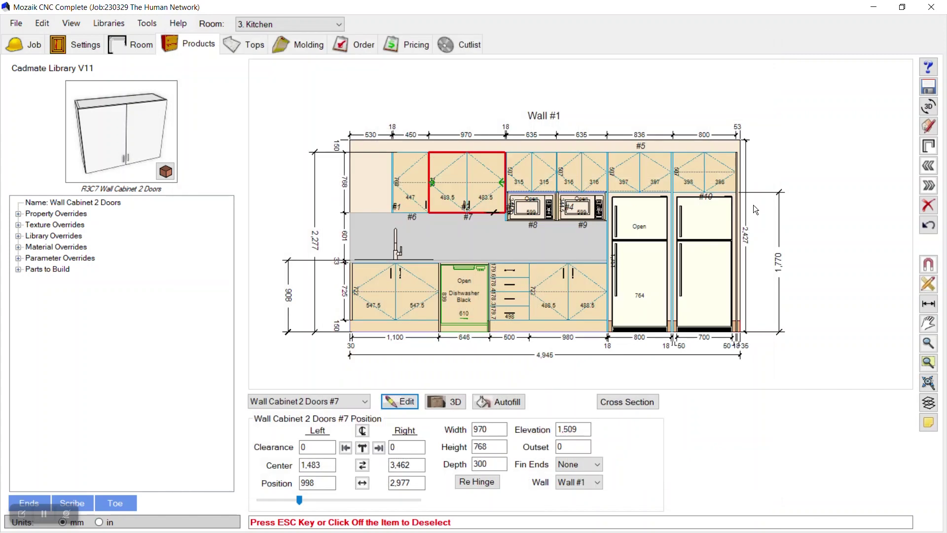
left_click(809, 191)
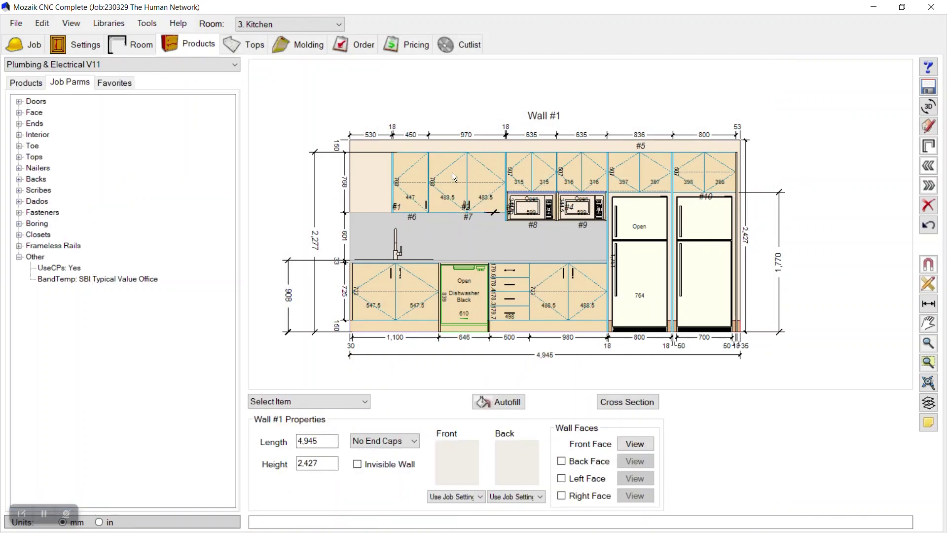
scroll(455, 167, "up", 1)
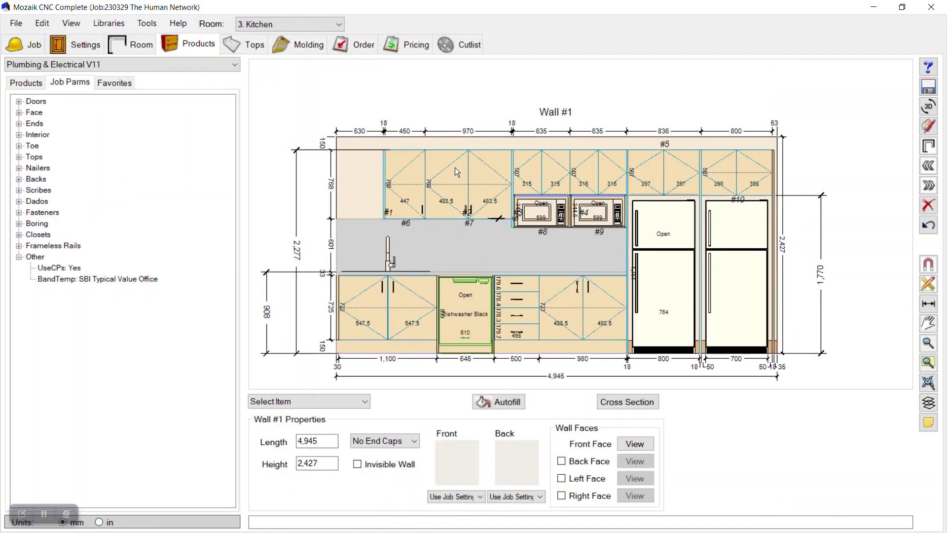